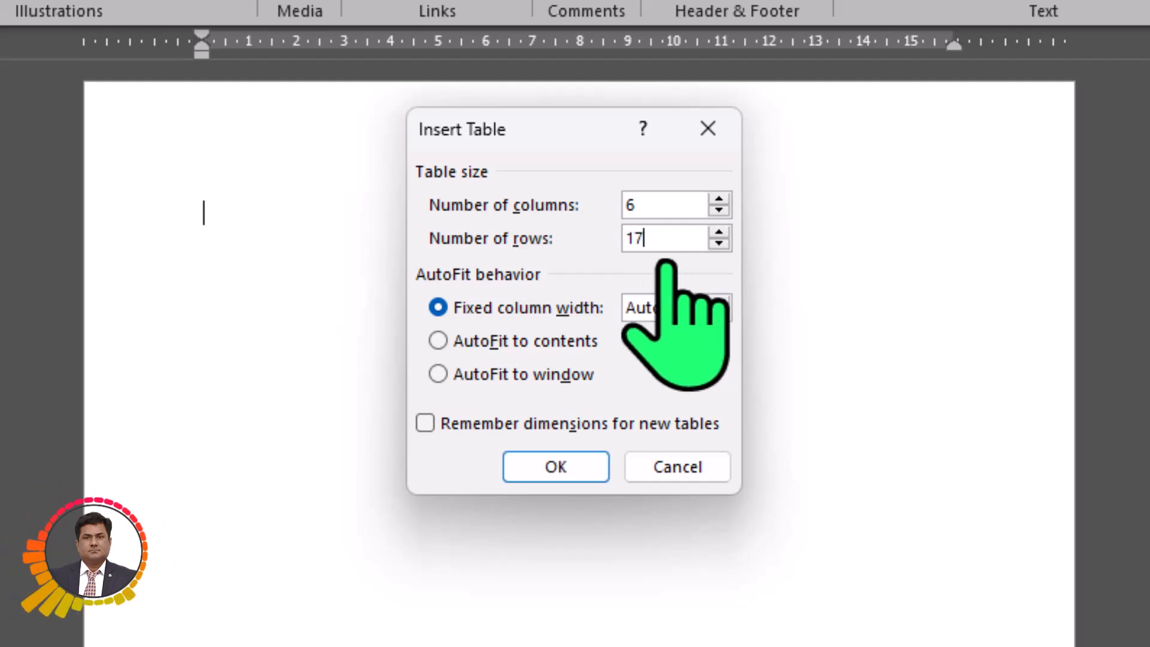
Insert a table with 6 columns and 17 rows at fixed column width, and enlarge it in width and height toward the page's right edge.
{"action": "left_click", "coordinate": [550, 470]}
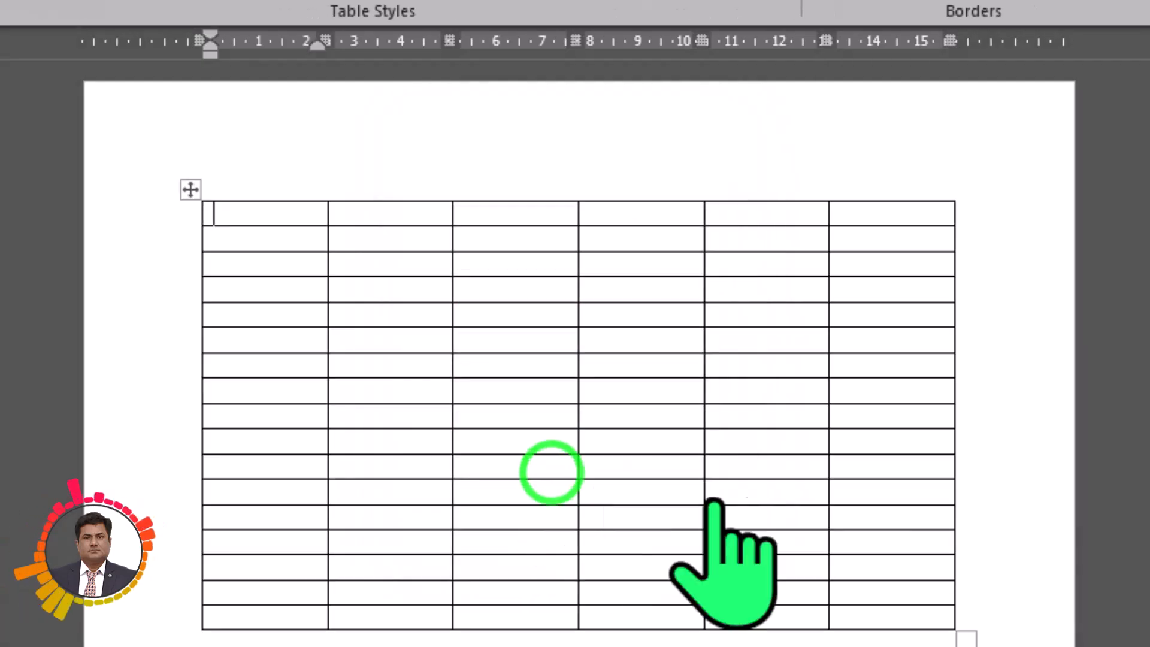
{"action": "left_click", "coordinate": [955, 631]}
{"action": "left_click_drag", "start_coordinate": [989, 593], "coordinate": [1001, 590]}
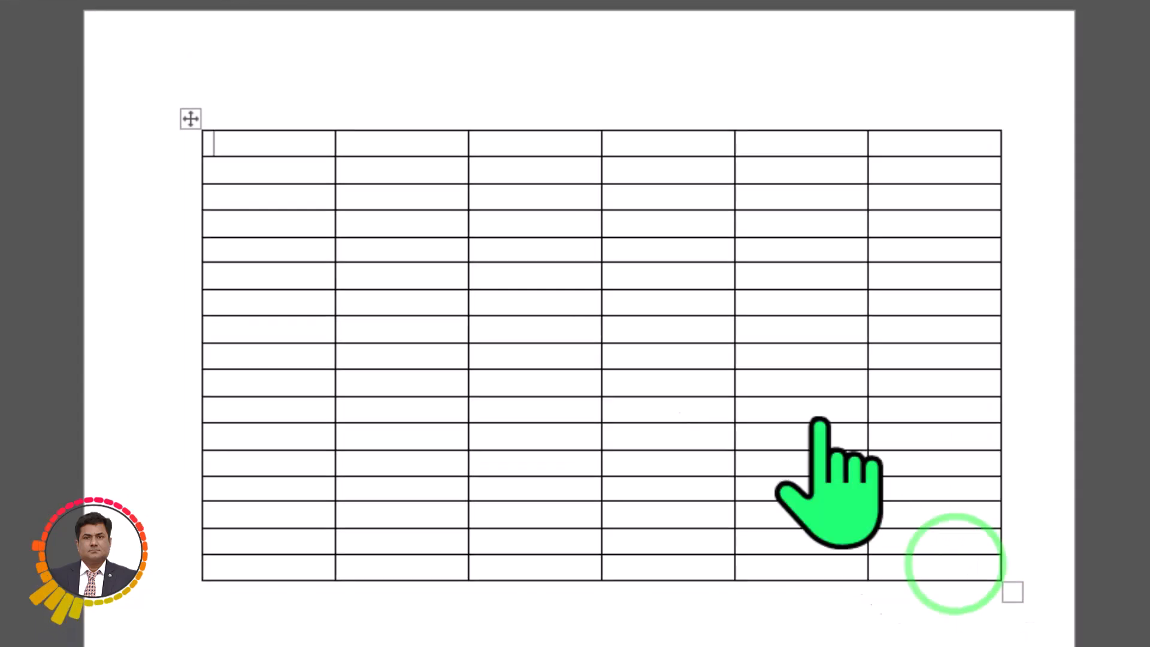
{"action": "left_click", "coordinate": [190, 118]}
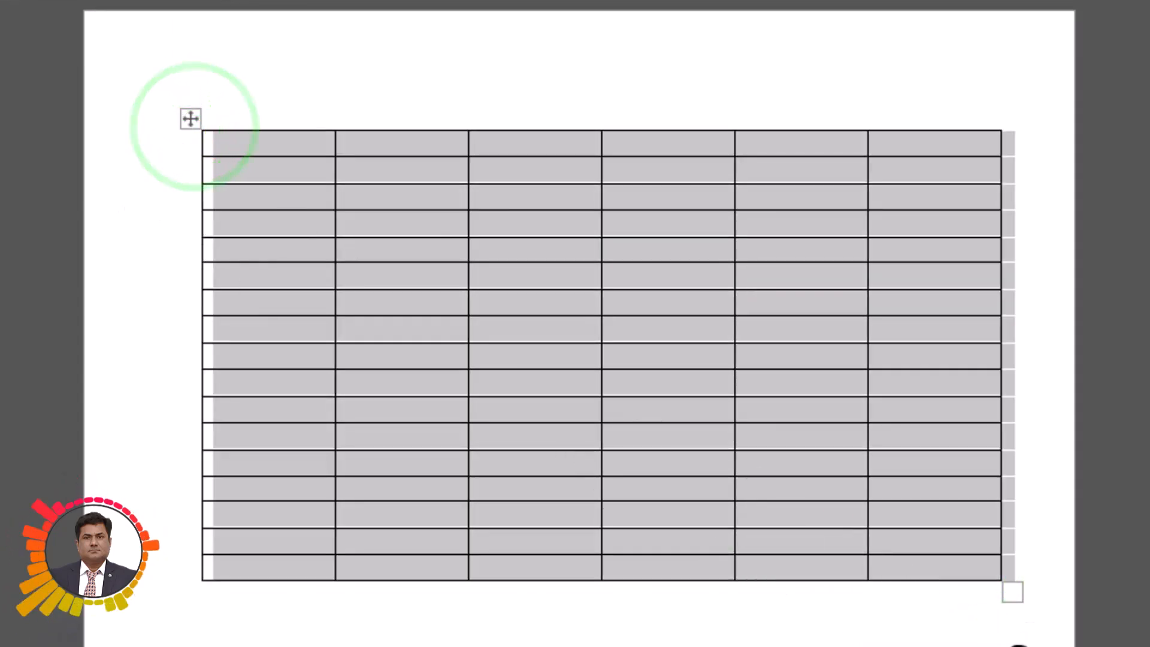
{"action": "left_click_drag", "start_coordinate": [1008, 584], "coordinate": [1045, 614]}
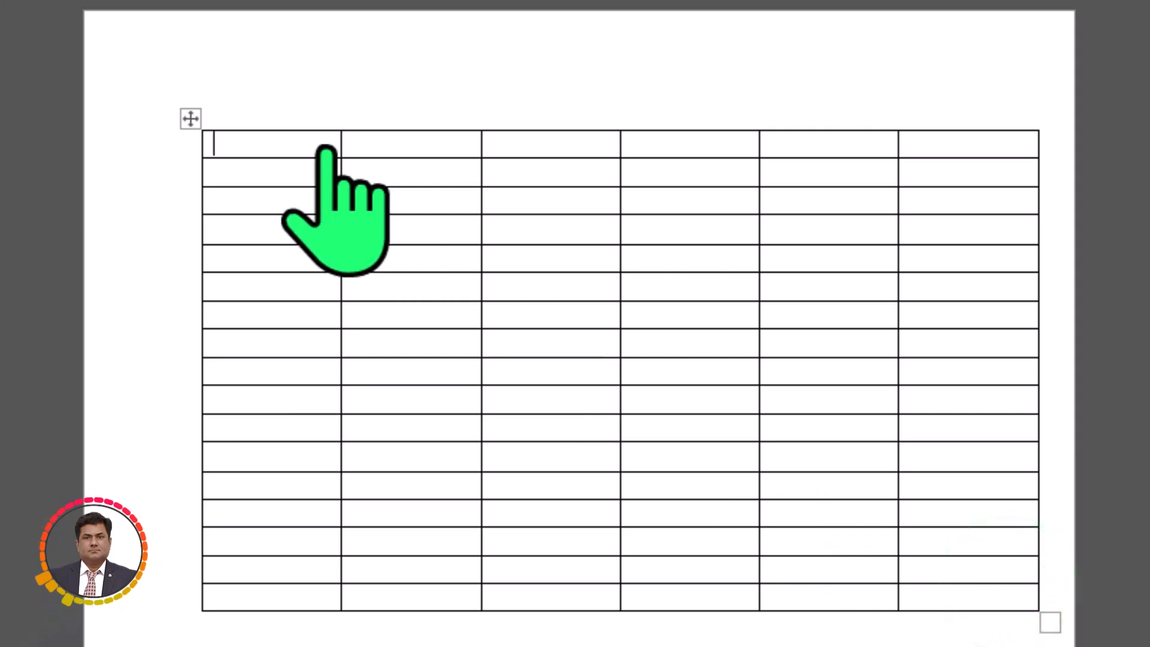
Number all cells of the table's first column with the left-aligned 1, 2, 3 format without periods.
{"action": "left_click", "coordinate": [267, 145]}
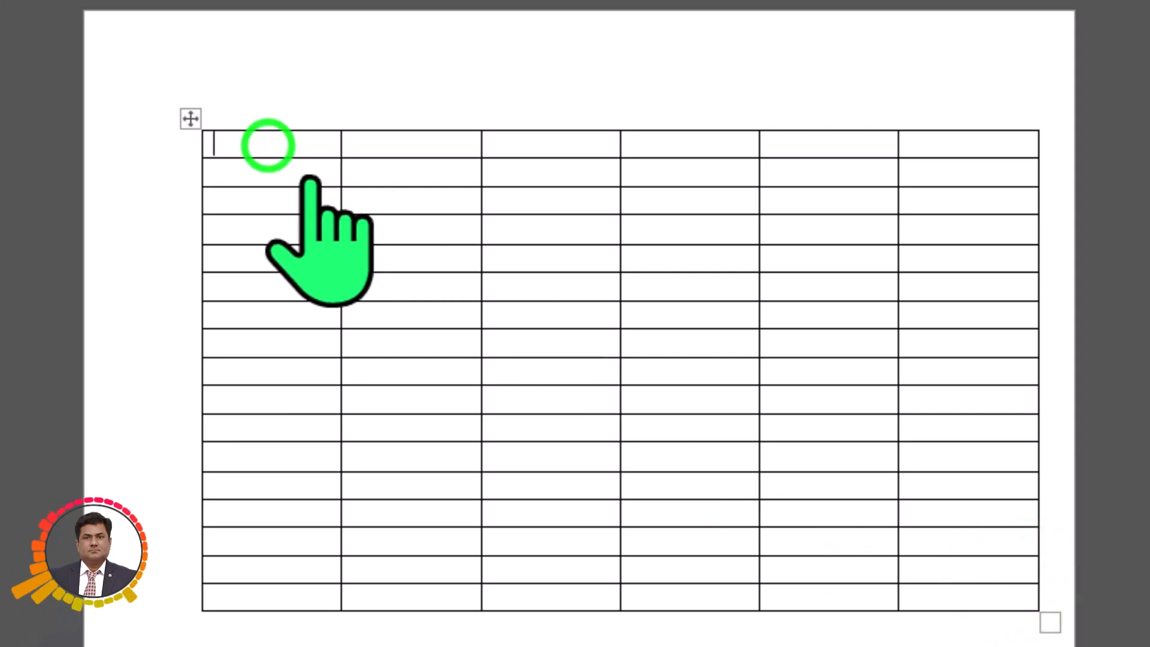
{"action": "left_click", "coordinate": [295, 144]}
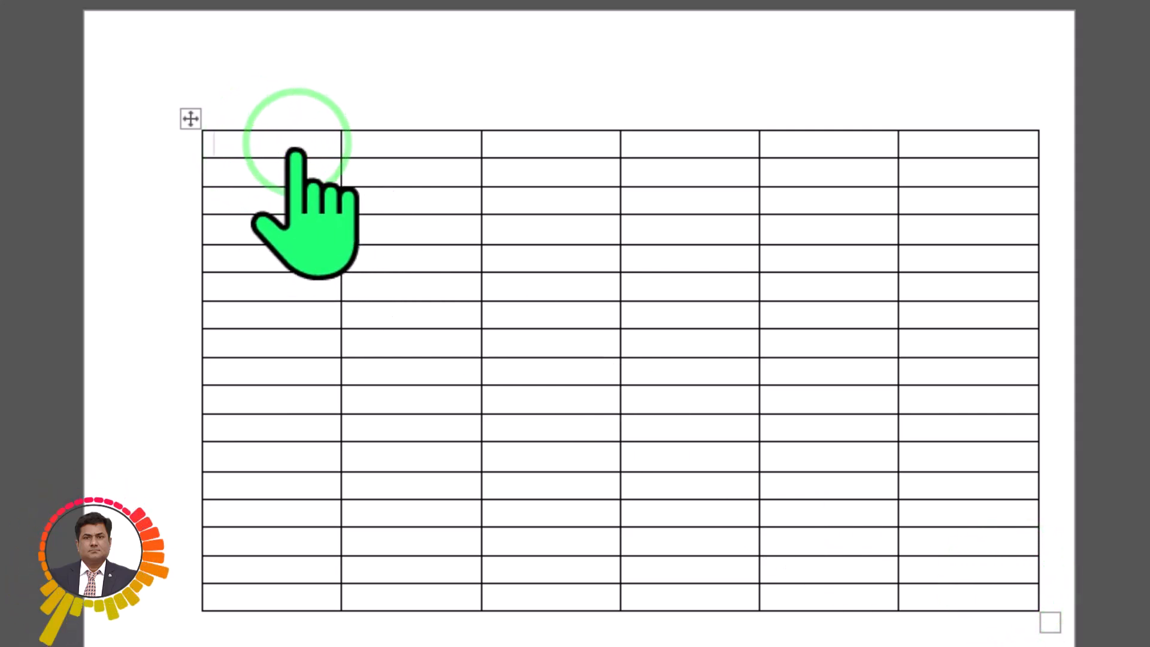
{"action": "left_click_drag", "start_coordinate": [294, 147], "coordinate": [309, 594]}
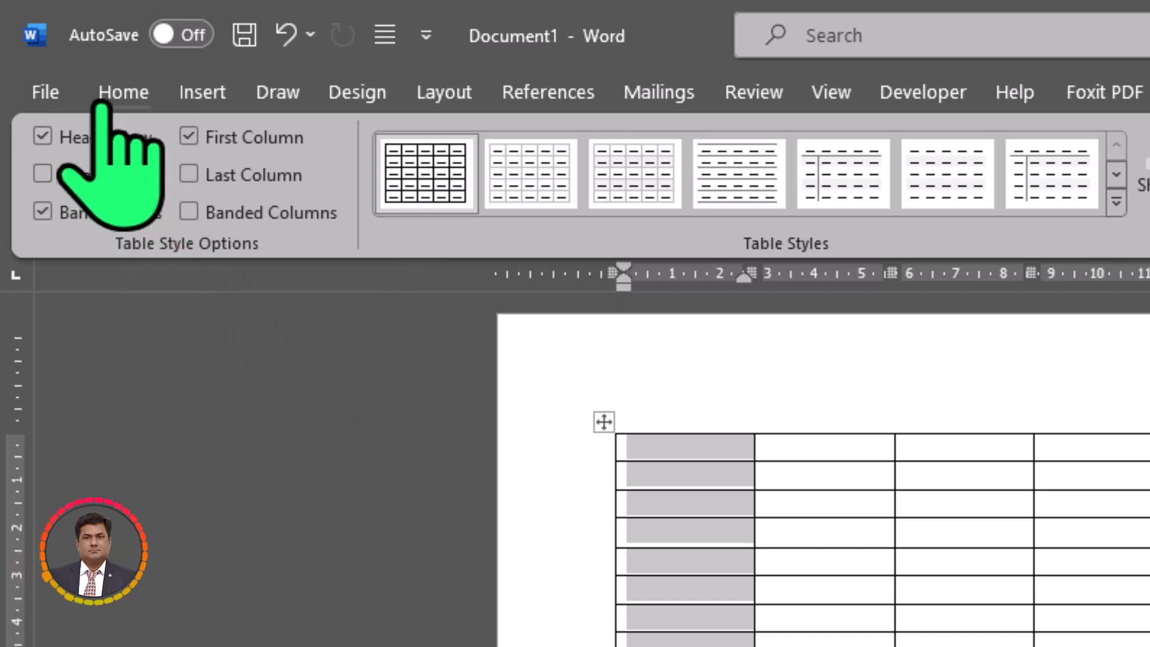
{"action": "left_click", "coordinate": [118, 89]}
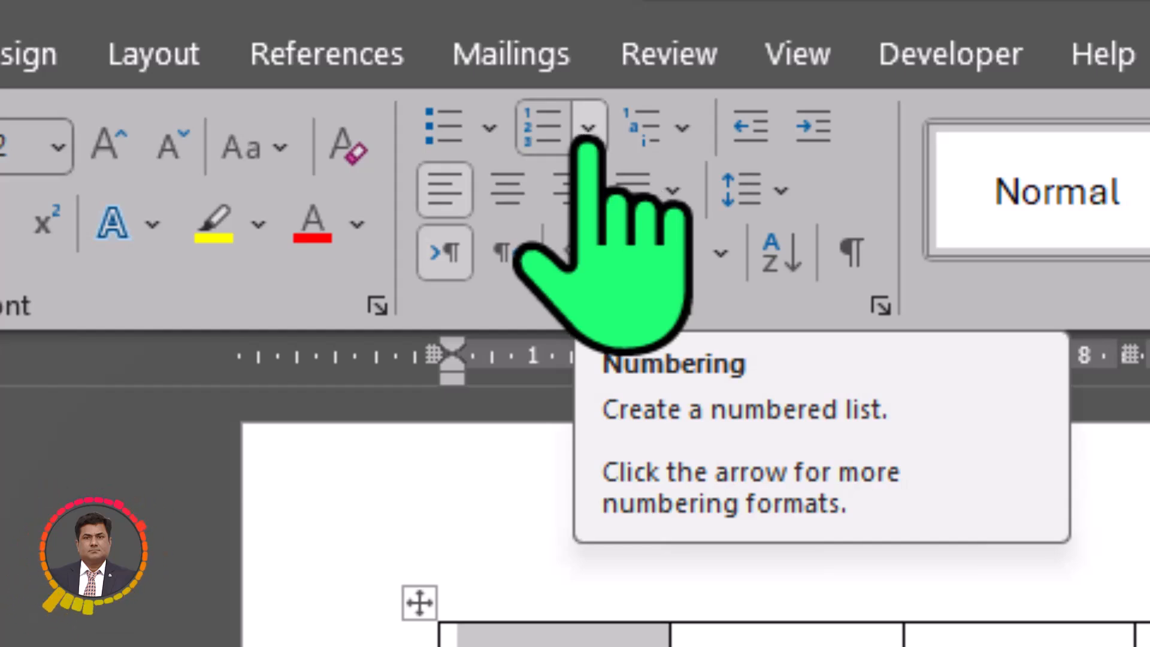
{"action": "left_click", "coordinate": [587, 127]}
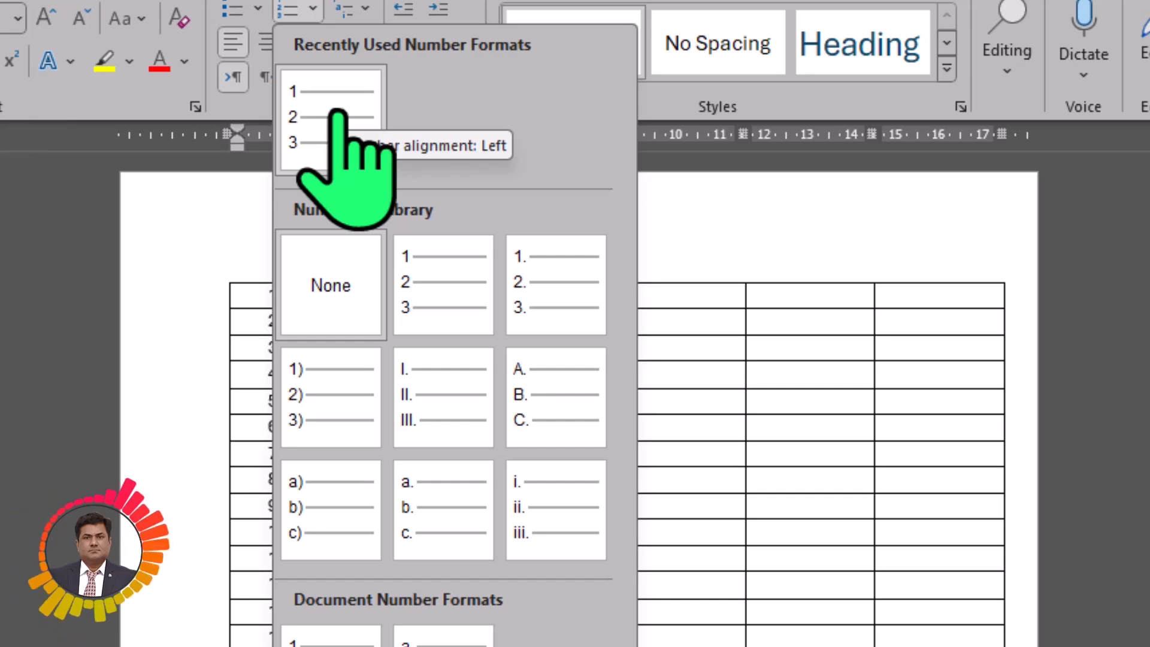
{"action": "left_click", "coordinate": [338, 114]}
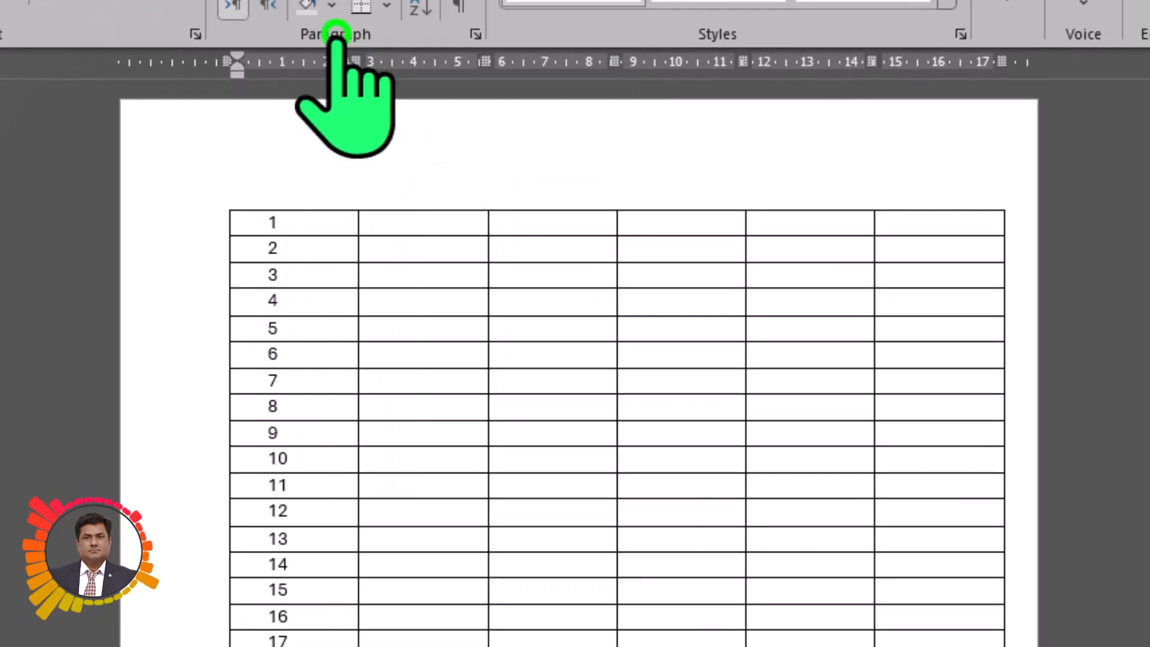
Try removing the number from the first cell of the first column, and undo that removal.
{"action": "left_click", "coordinate": [300, 204]}
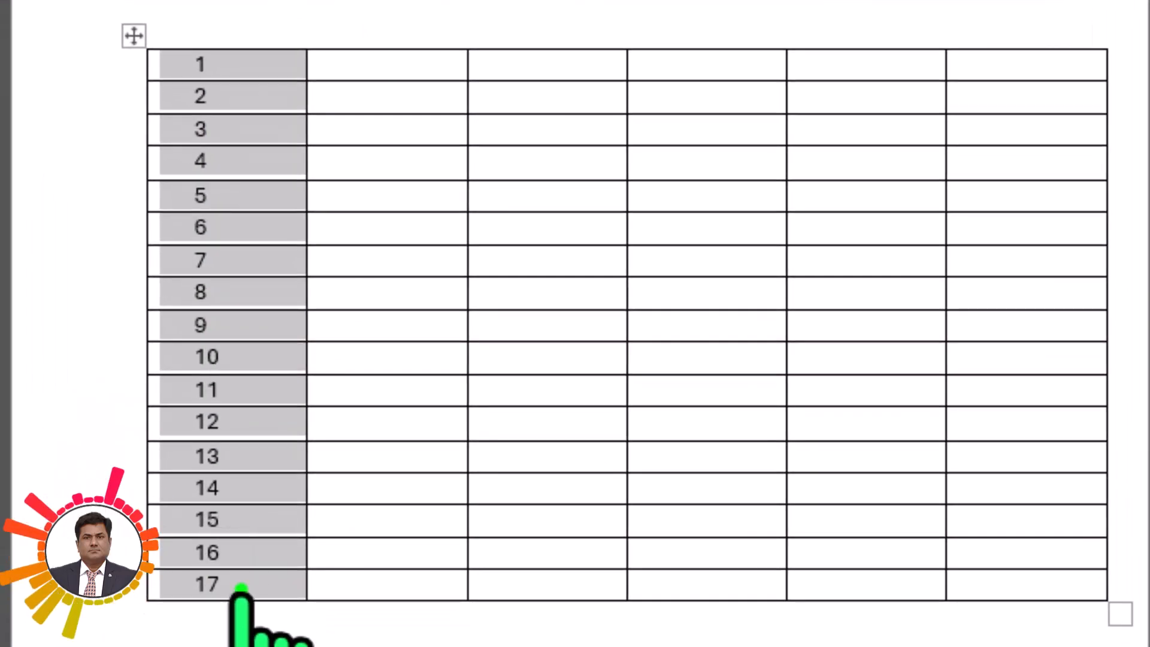
{"action": "left_click", "coordinate": [241, 588]}
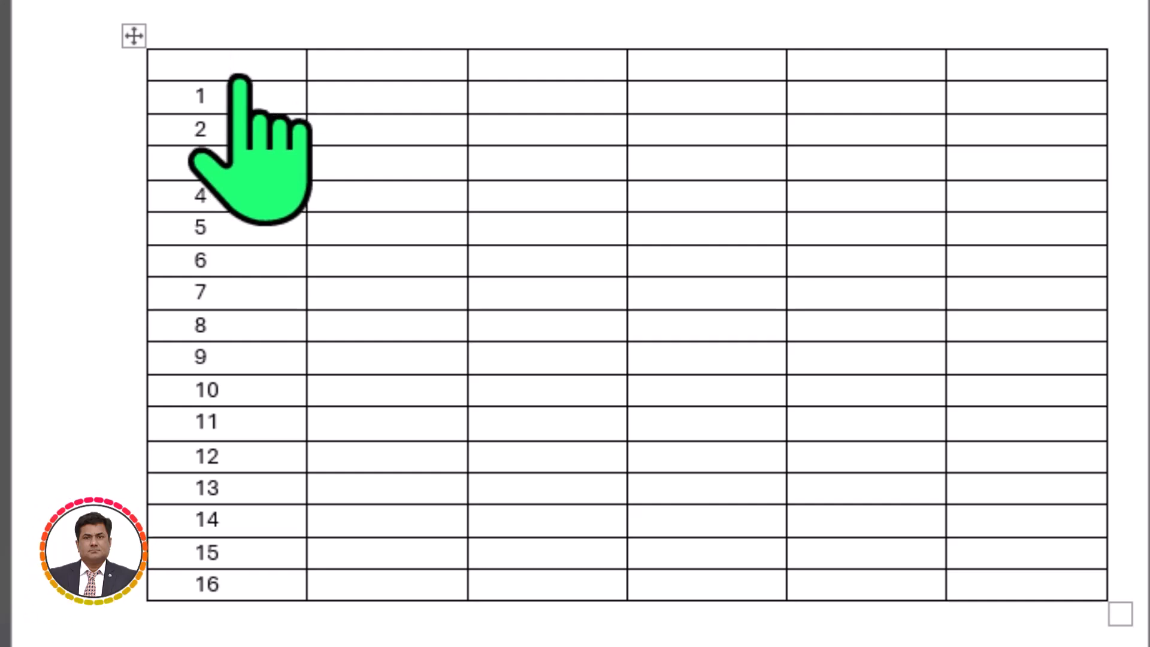
{"action": "key", "text": "ctrl+z"}
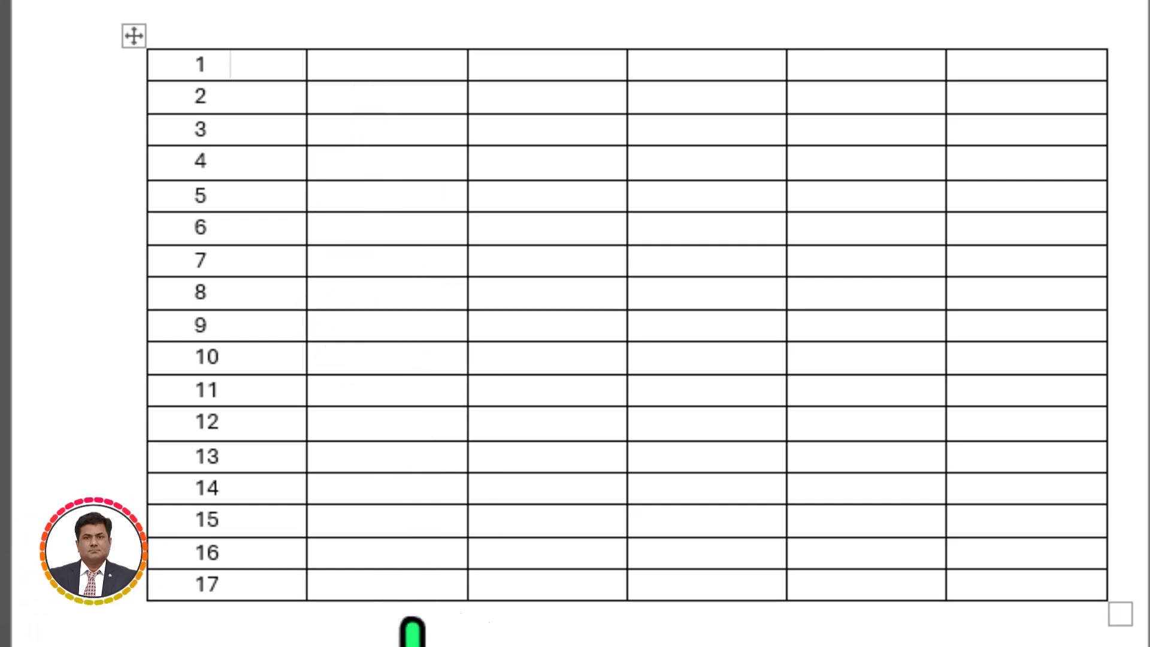
Number all cells of the table's third column with the left-aligned 1, 2, 3 format without periods.
{"action": "left_click", "coordinate": [531, 65]}
{"action": "left_click_drag", "start_coordinate": [535, 61], "coordinate": [539, 602]}
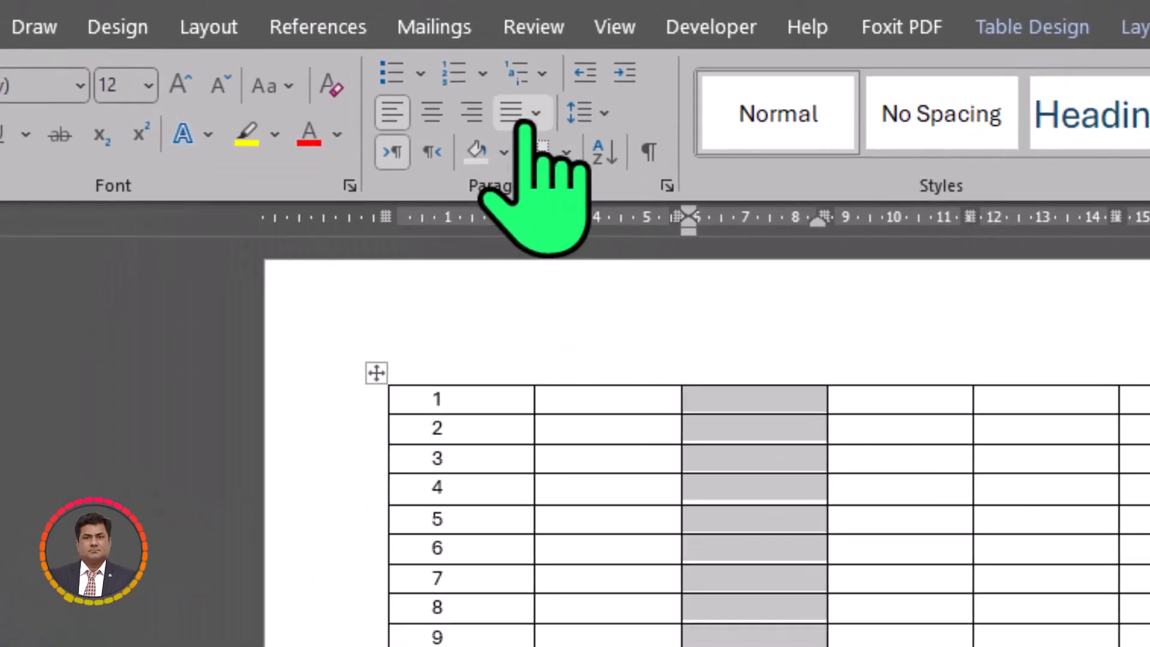
{"action": "left_click", "coordinate": [482, 73]}
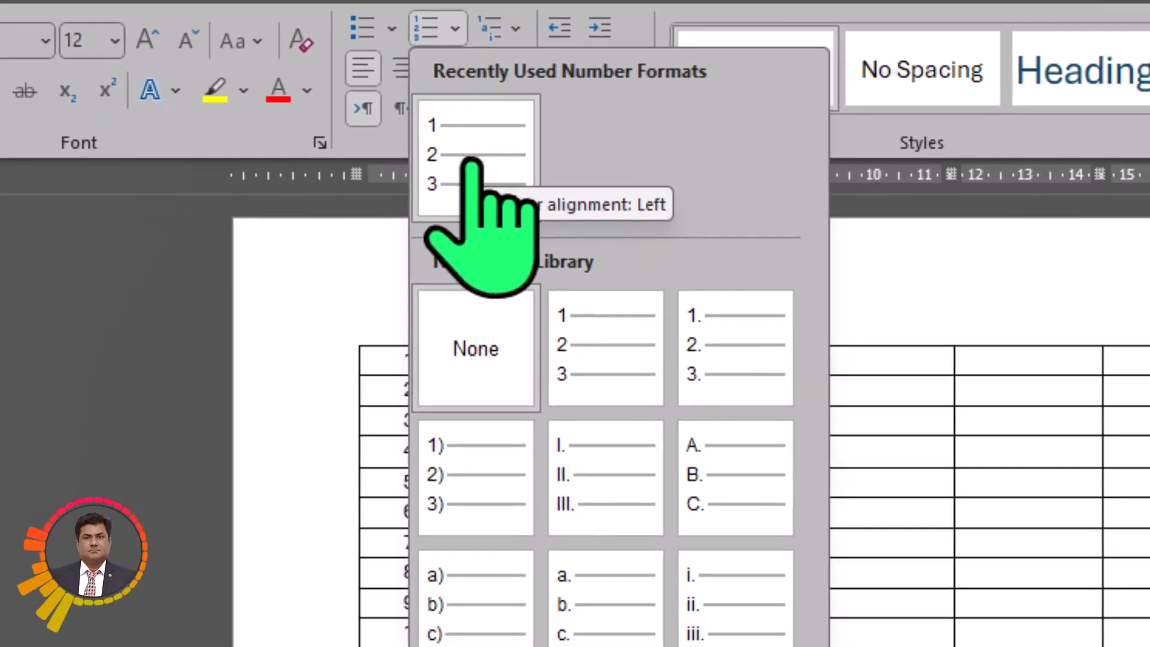
{"action": "left_click", "coordinate": [499, 206]}
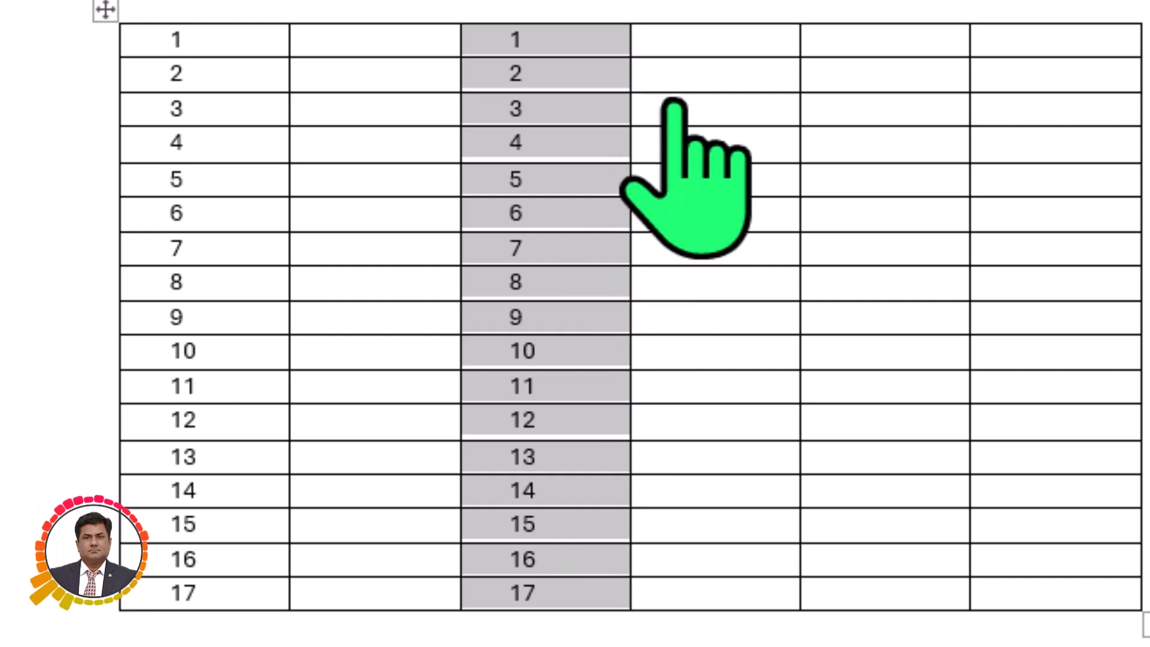
{"action": "left_click", "coordinate": [689, 75]}
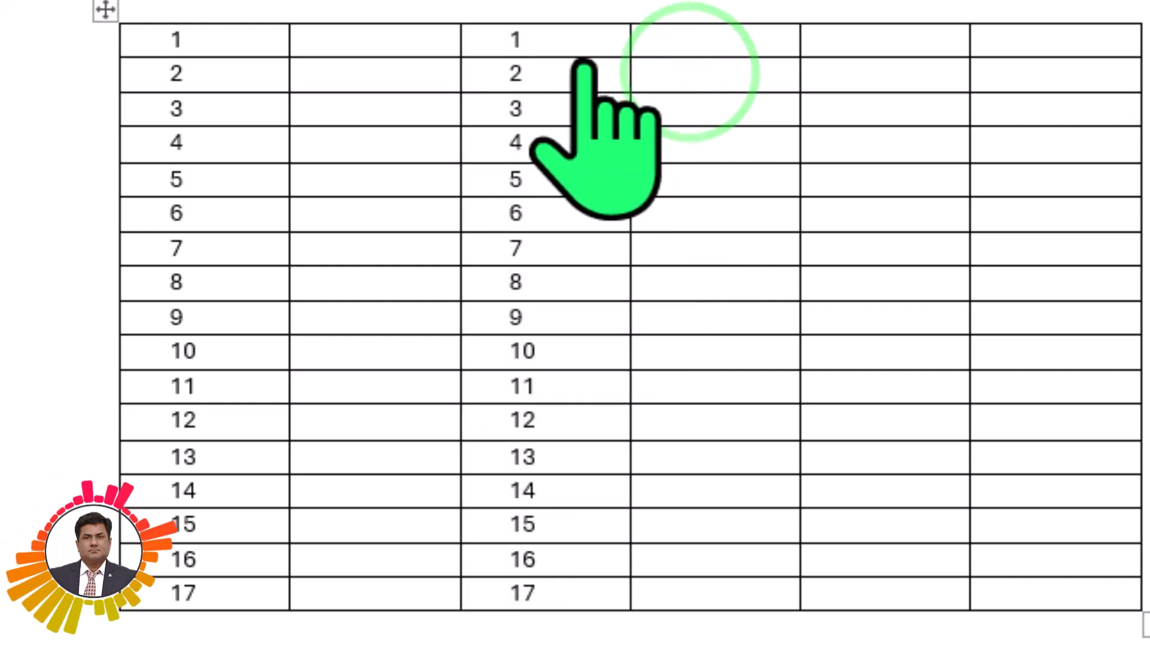
Set the numbering value of the third column's list to 18 as a new list.
{"action": "left_click", "coordinate": [516, 44]}
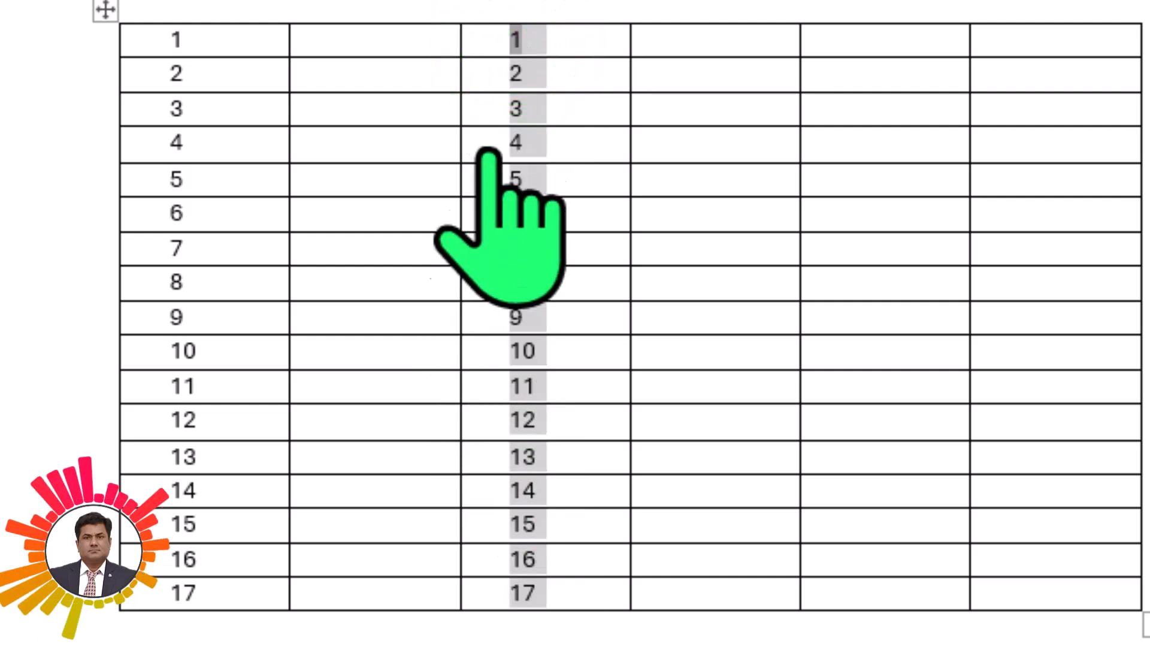
{"action": "right_click", "coordinate": [515, 57]}
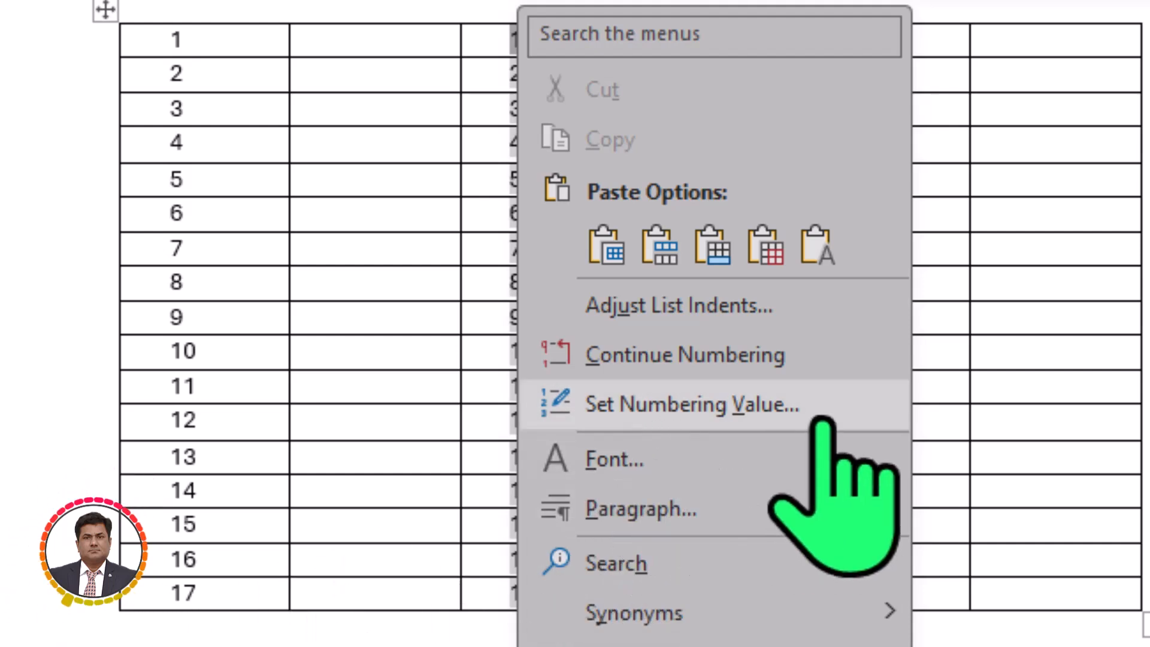
{"action": "left_click", "coordinate": [843, 403]}
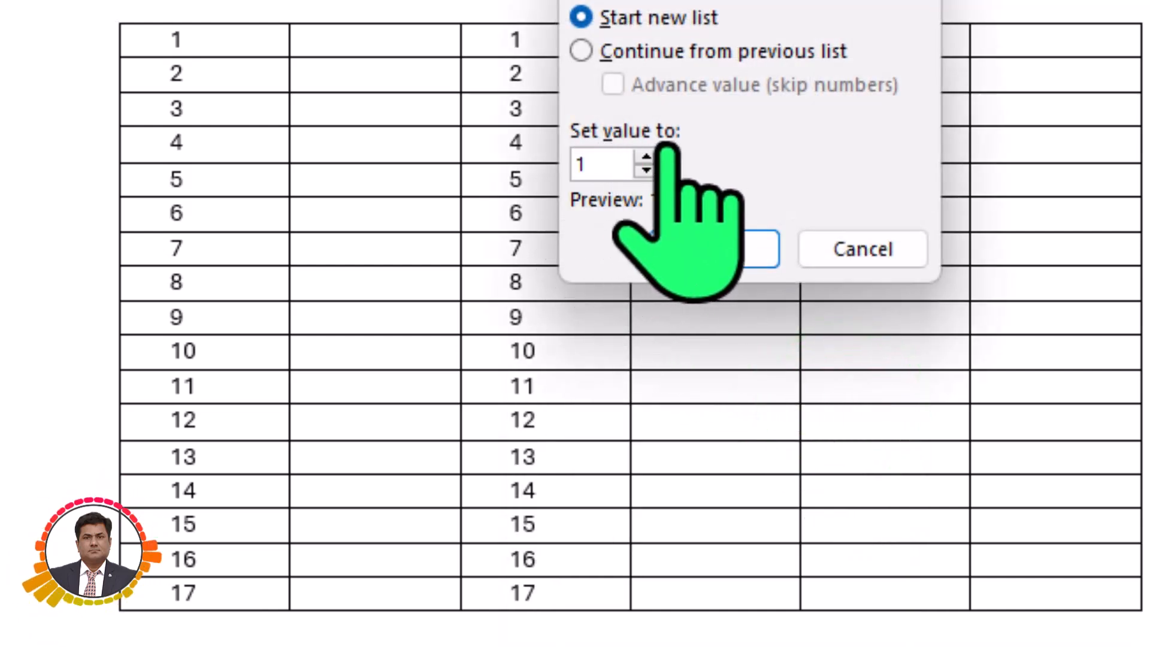
{"action": "left_click", "coordinate": [589, 169]}
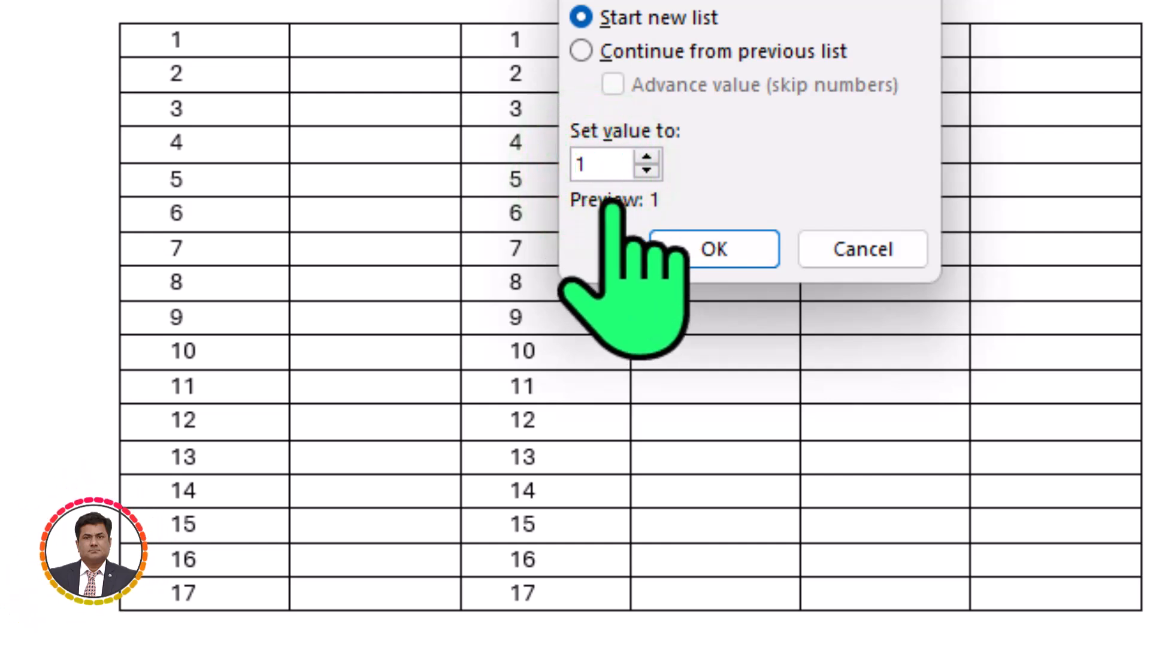
{"action": "type", "text": "8"}
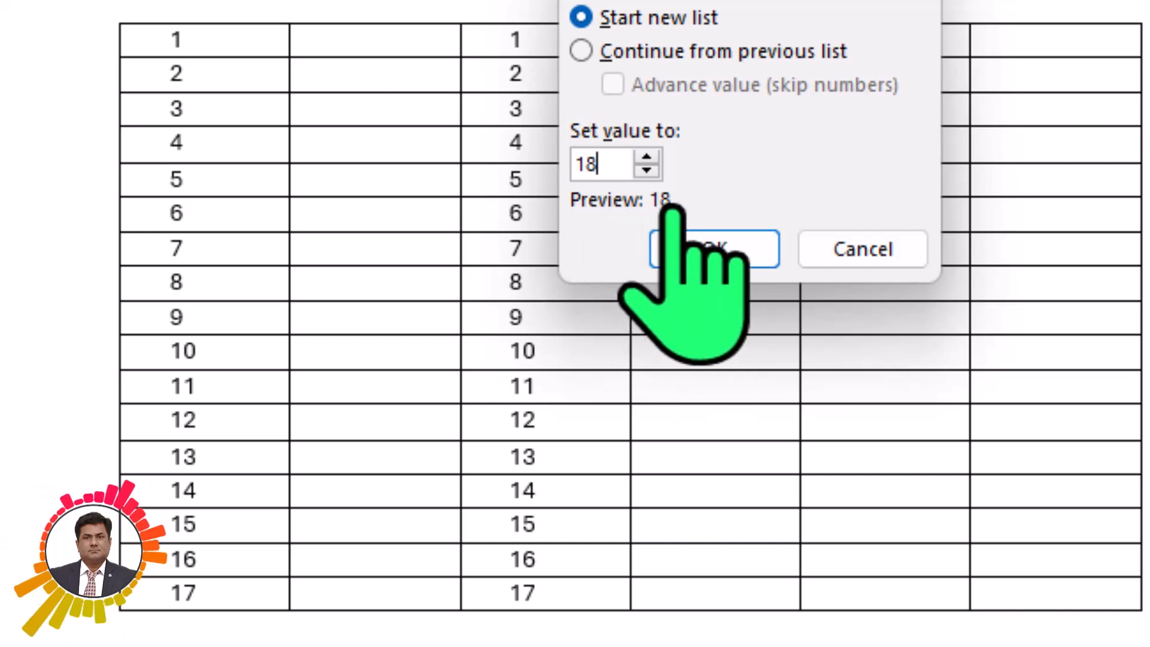
{"action": "left_click", "coordinate": [714, 250]}
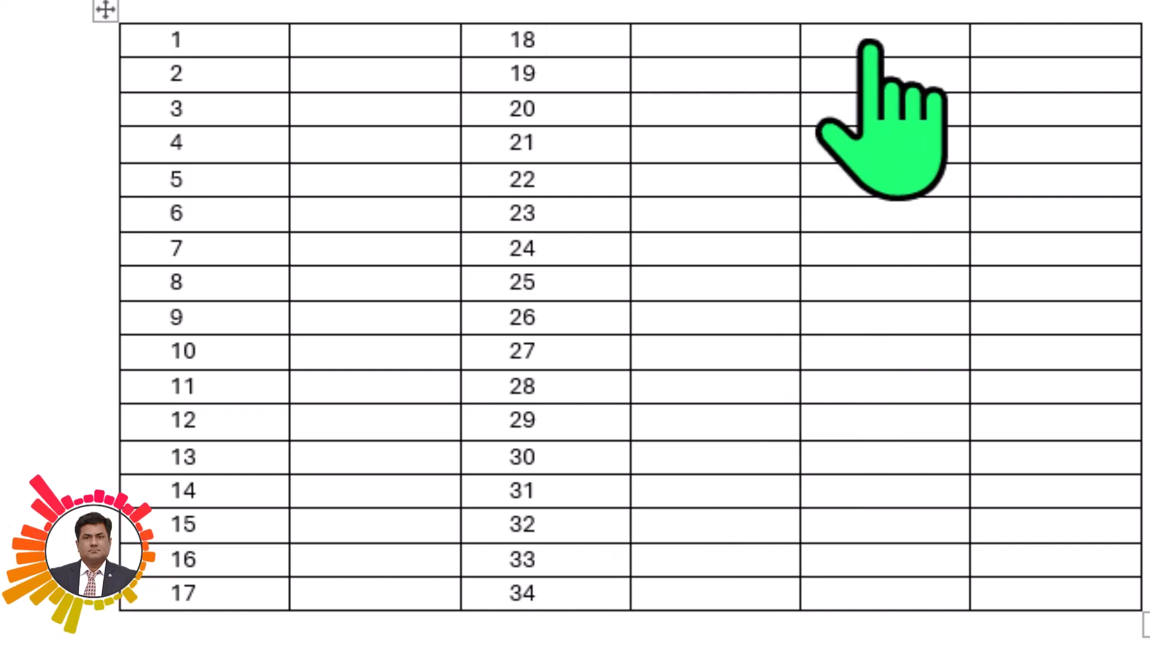
Number all cells of the table's fifth column and set its numbering value to 35 as a new list.
{"action": "left_click_drag", "start_coordinate": [870, 35], "coordinate": [884, 599]}
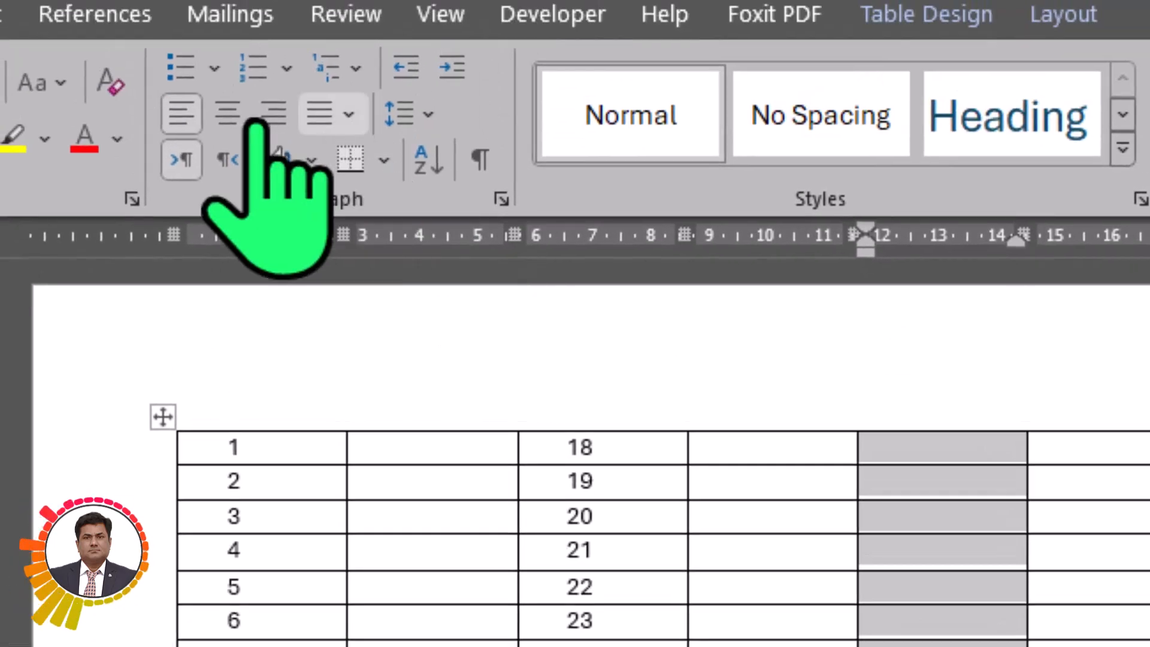
{"action": "left_click", "coordinate": [256, 64]}
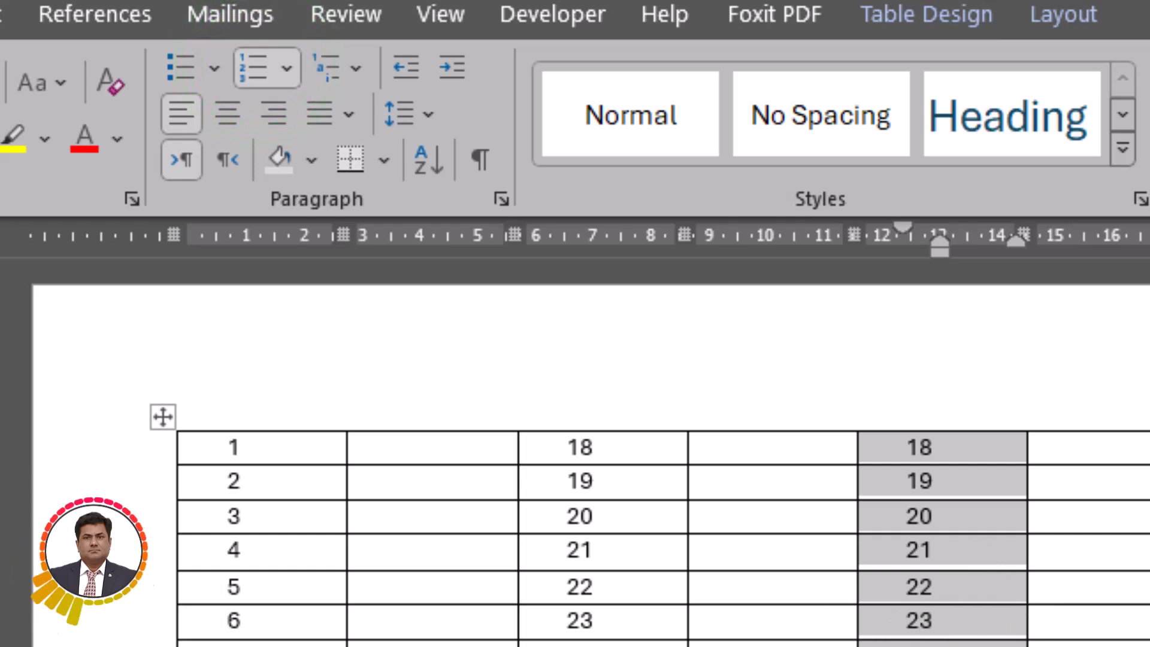
{"action": "left_click", "coordinate": [925, 446]}
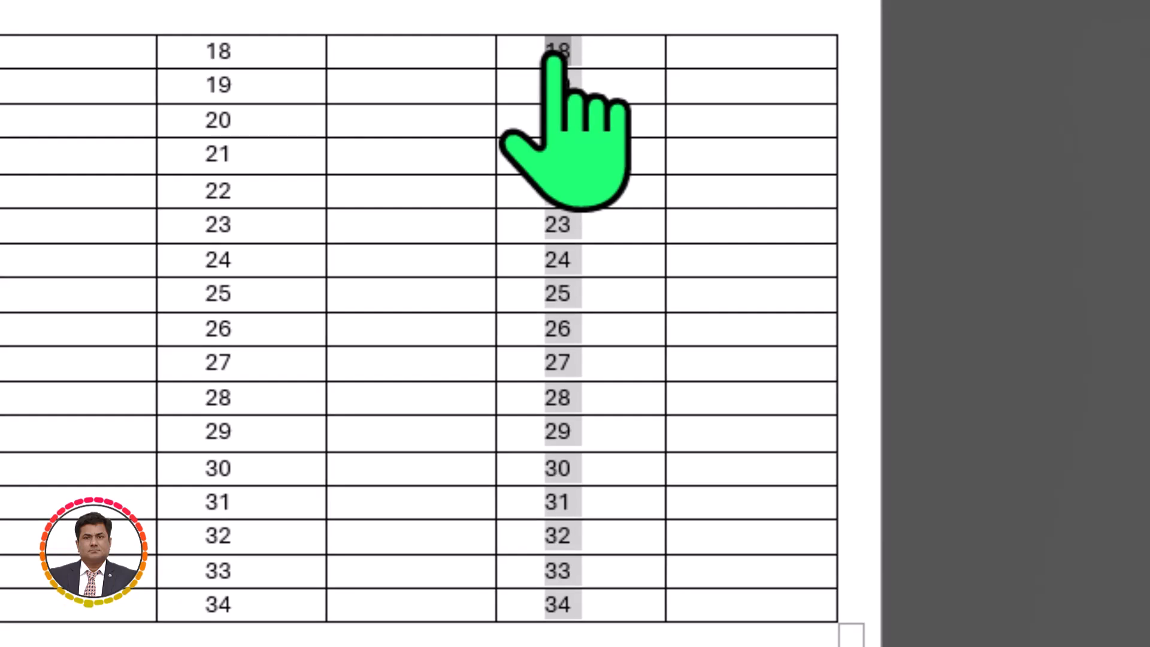
{"action": "right_click", "coordinate": [552, 57]}
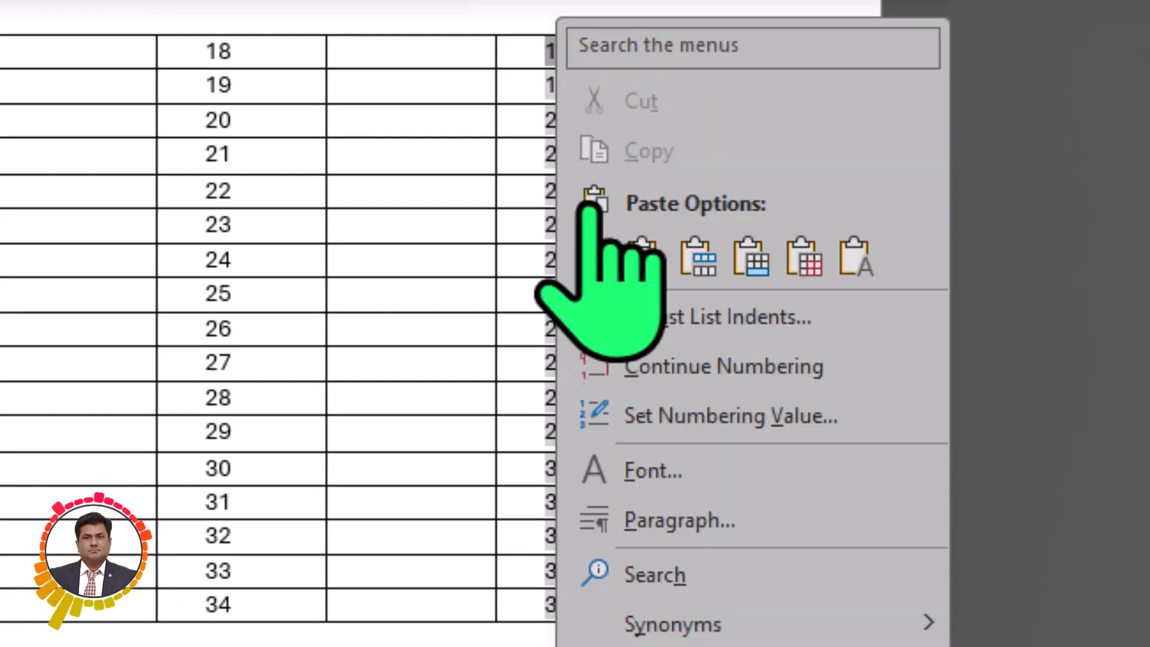
{"action": "left_click", "coordinate": [683, 416]}
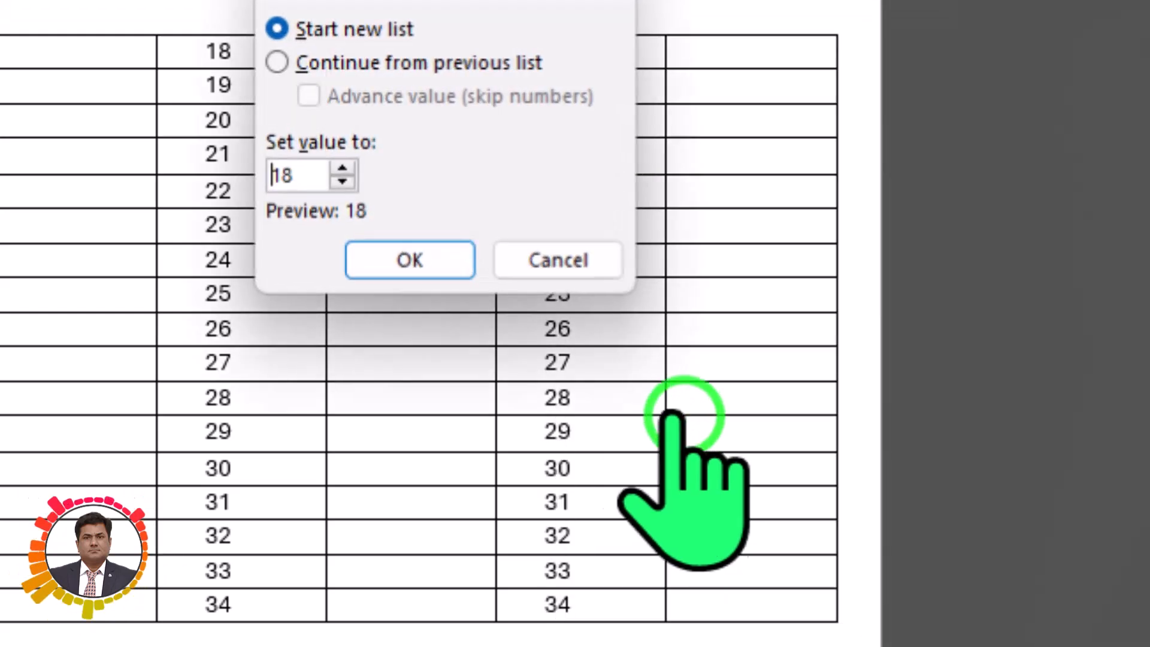
{"action": "left_click", "coordinate": [301, 177]}
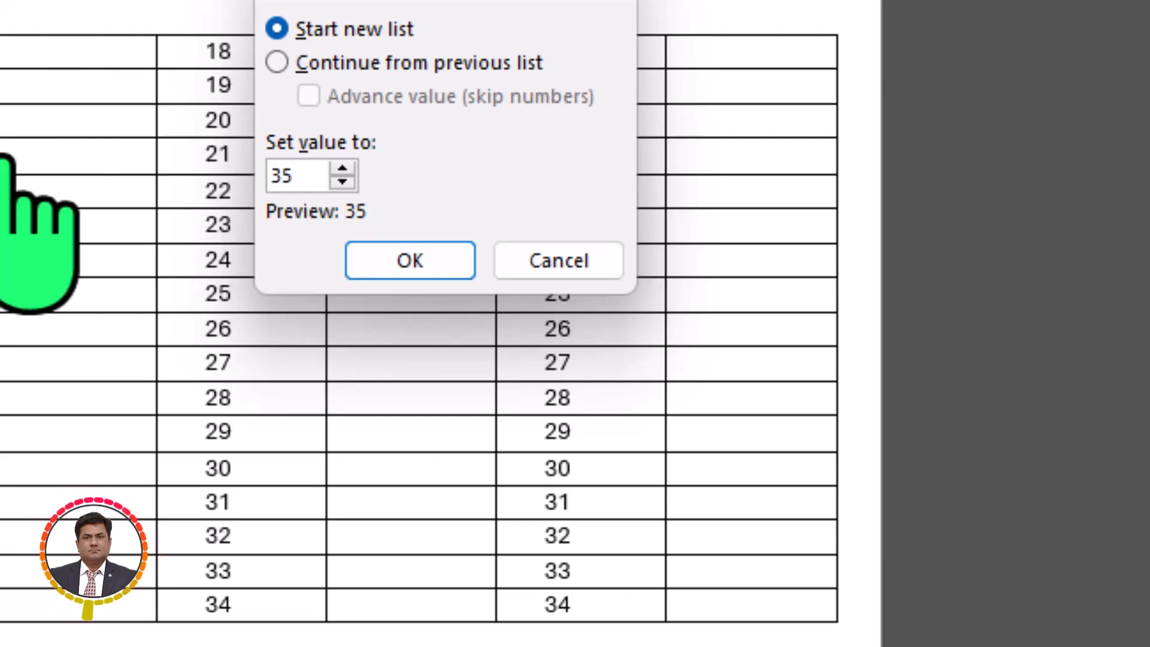
{"action": "left_click", "coordinate": [400, 263]}
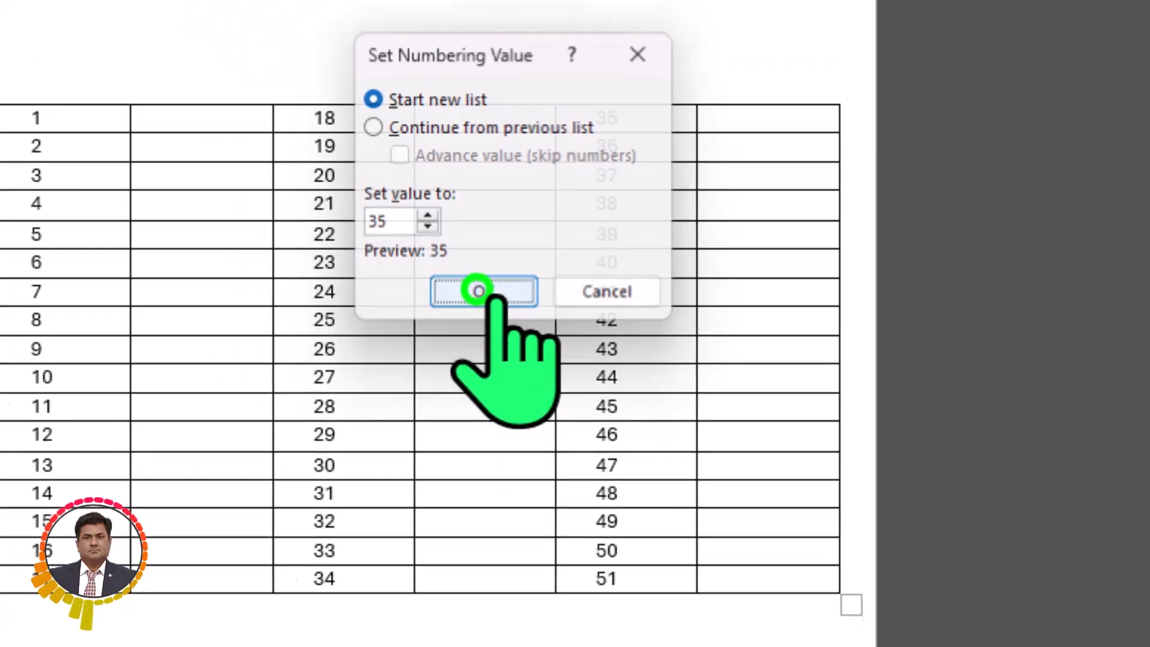